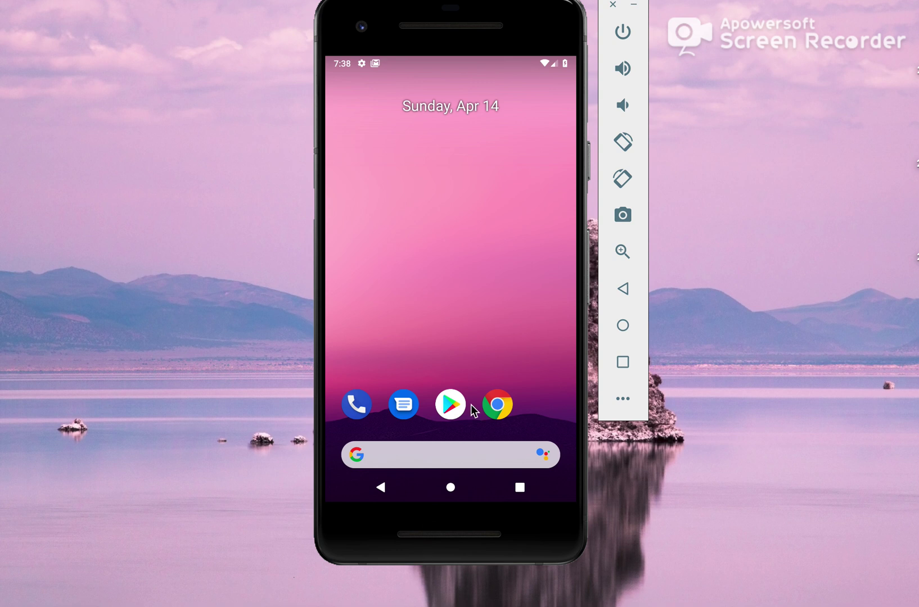
- Launch the experiments app from the app drawer and activate camera movement in its virtual AR scene
drag(471, 408, 472, 315)
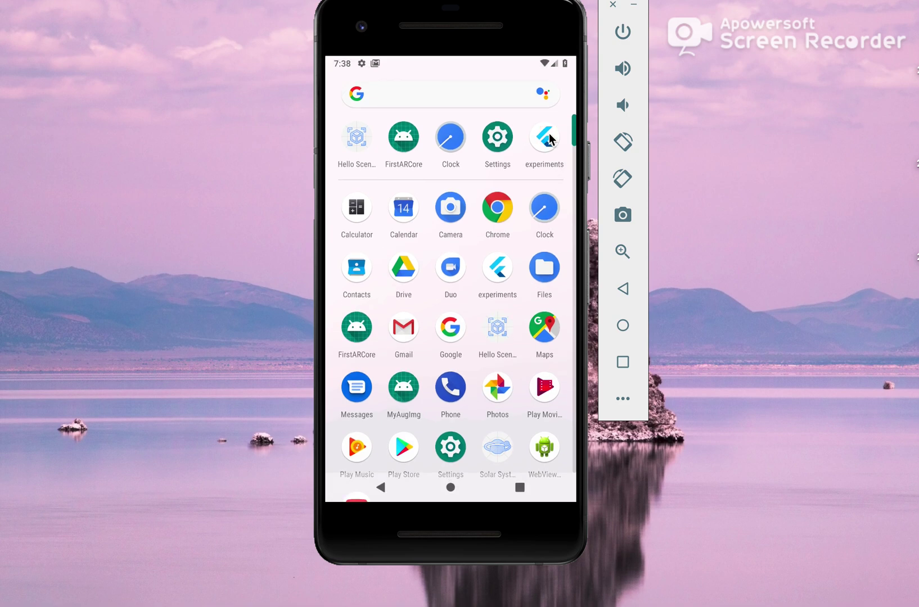
click(549, 138)
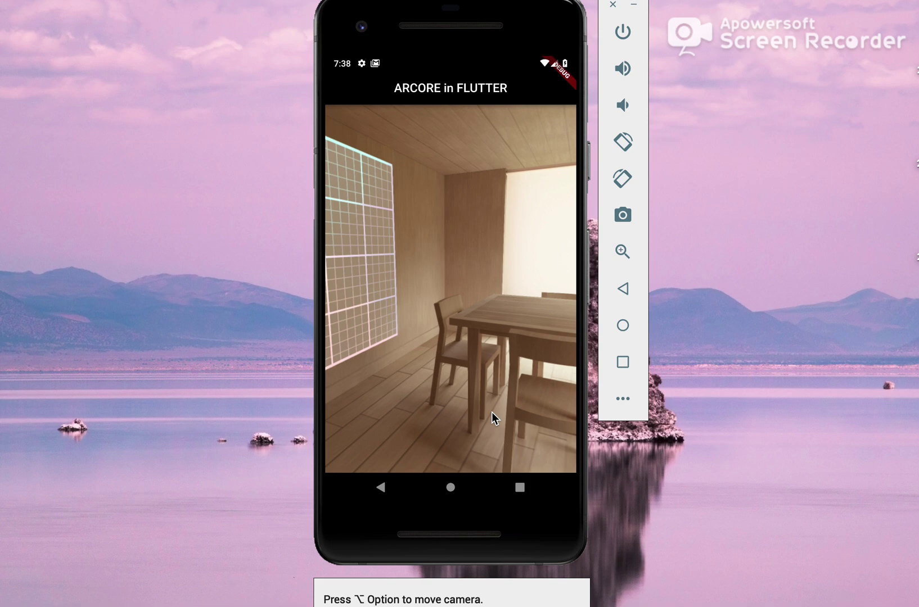
key(alt)
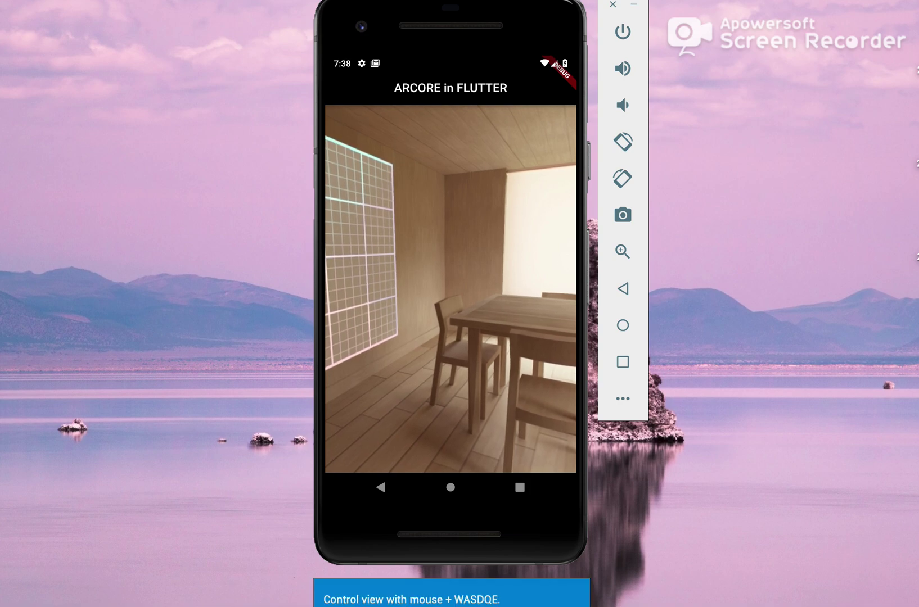
key(alt)
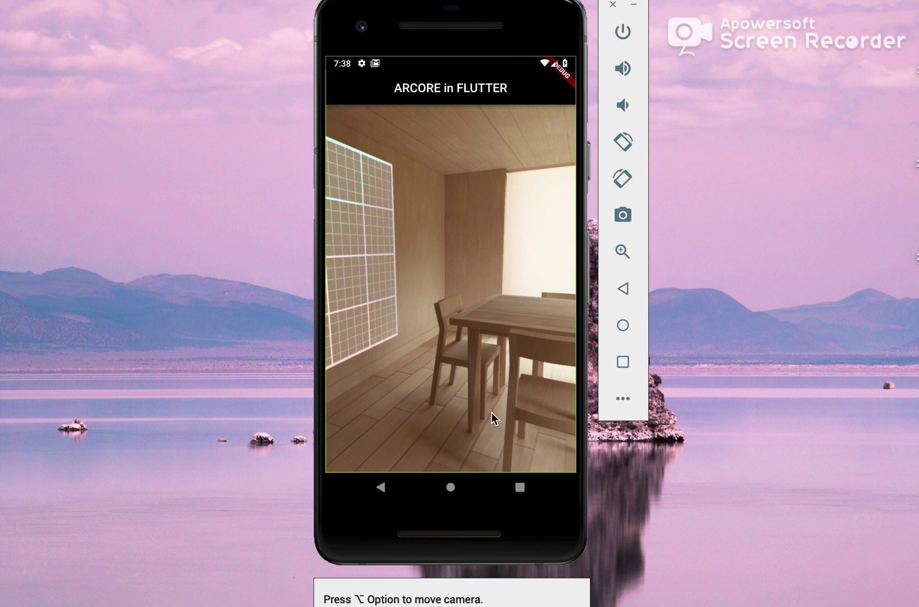
key(alt)
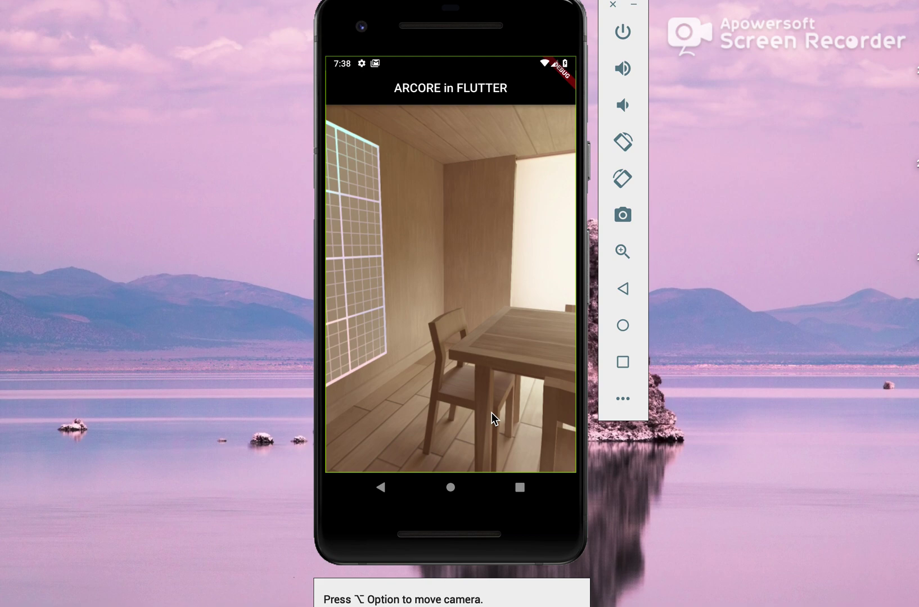
key(alt)
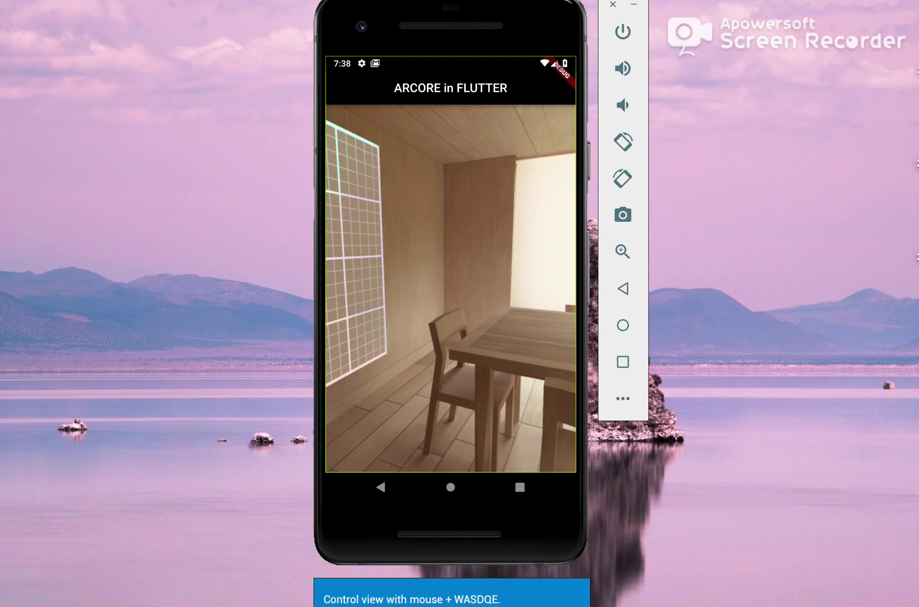
- Try moving the virtual camera forward, backward, sideways, up and down around the dining room
key(w)
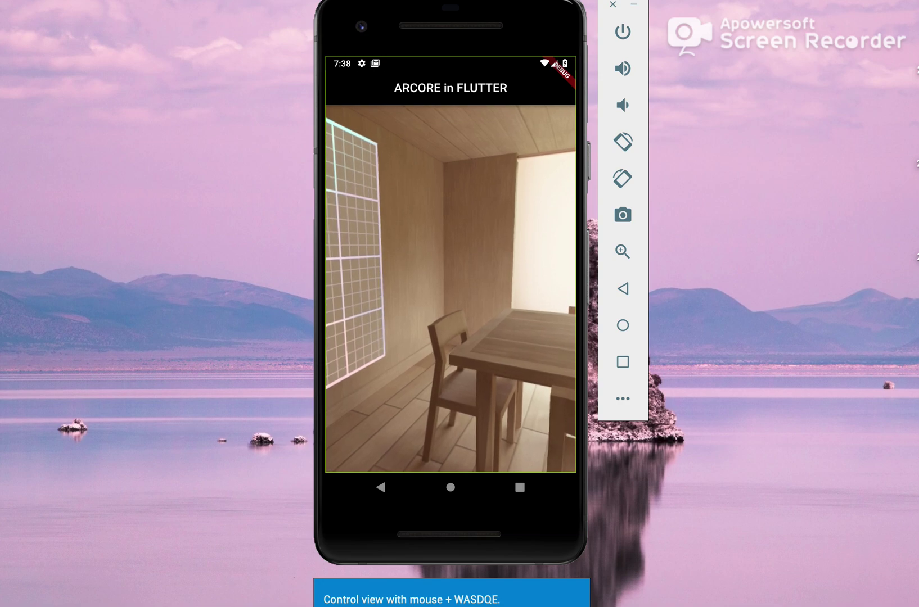
key(s)
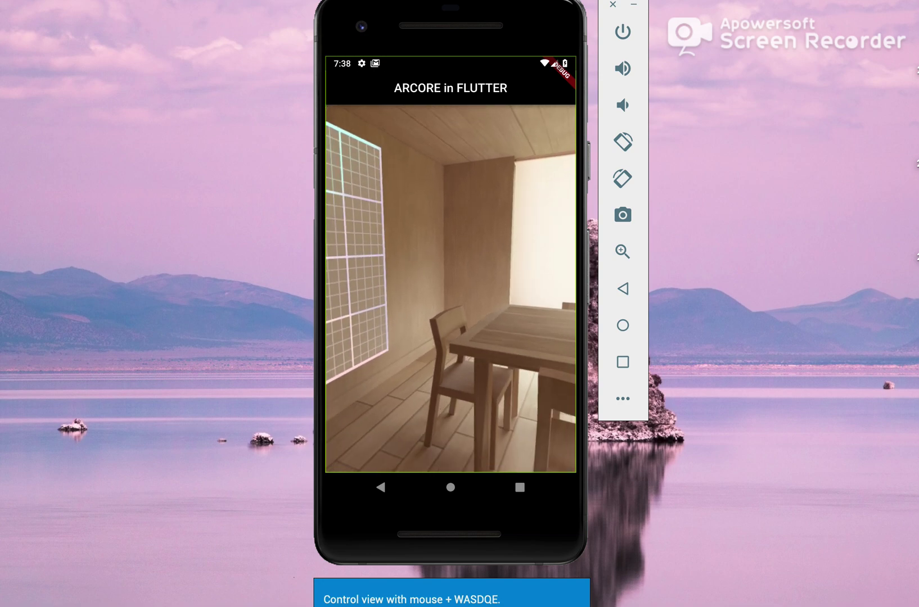
key(s)
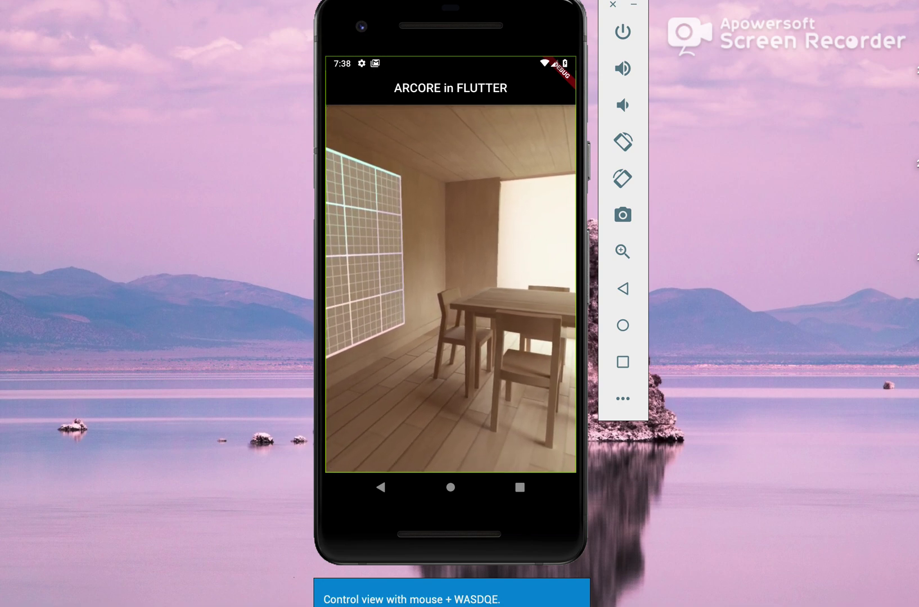
key(a)
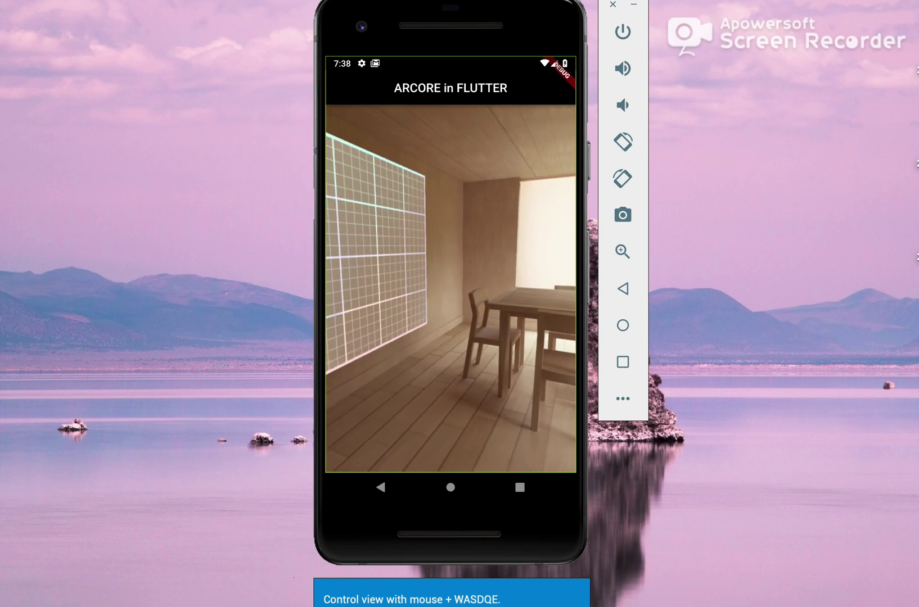
key(d)
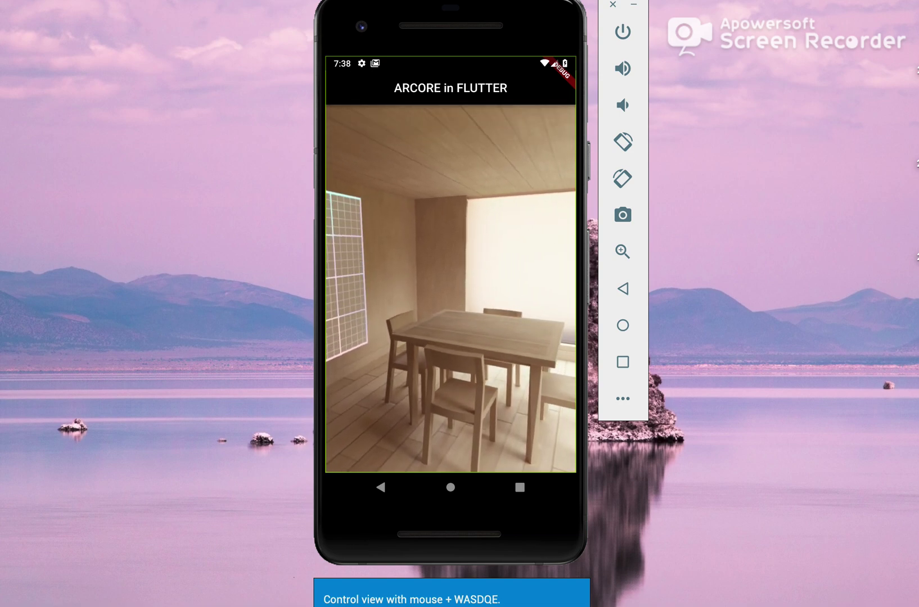
key(e)
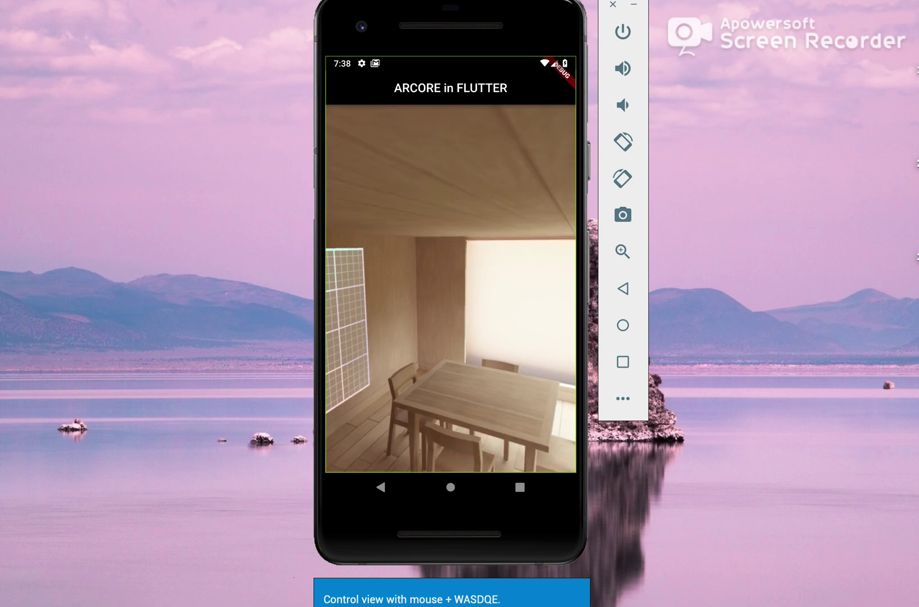
key(q)
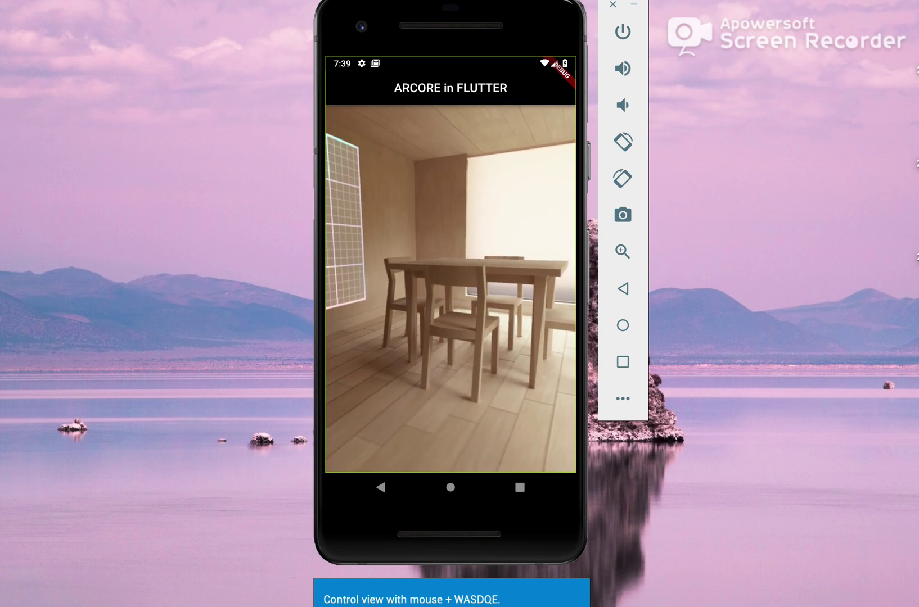
key(d)
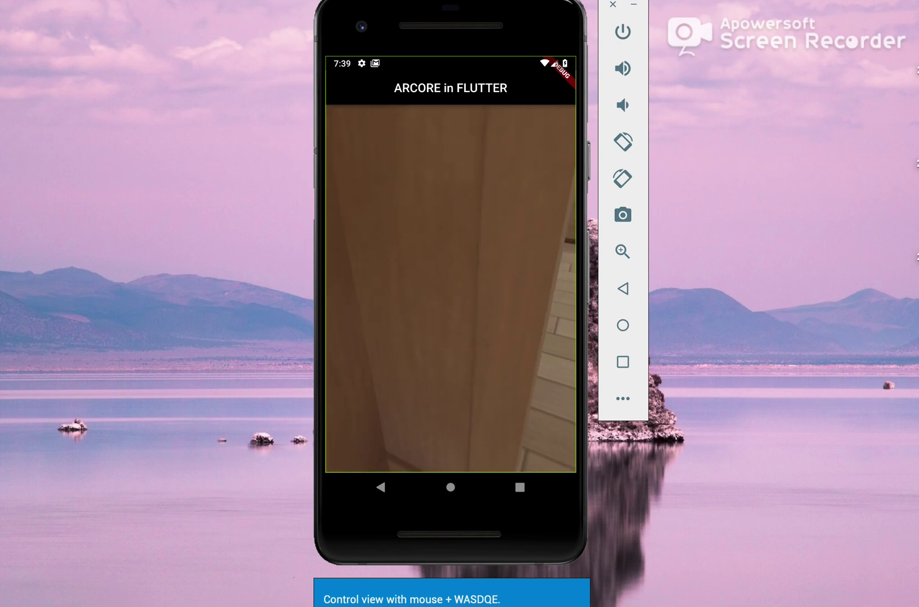
- Steer the virtual camera through the room until it faces the grid placeholder on the wall
click(452, 284)
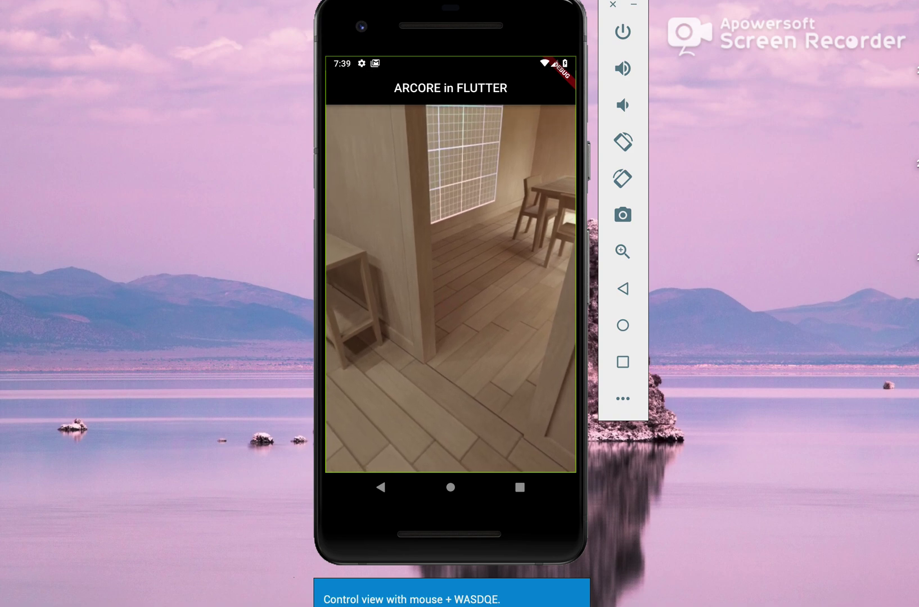
key(w)
click(453, 284)
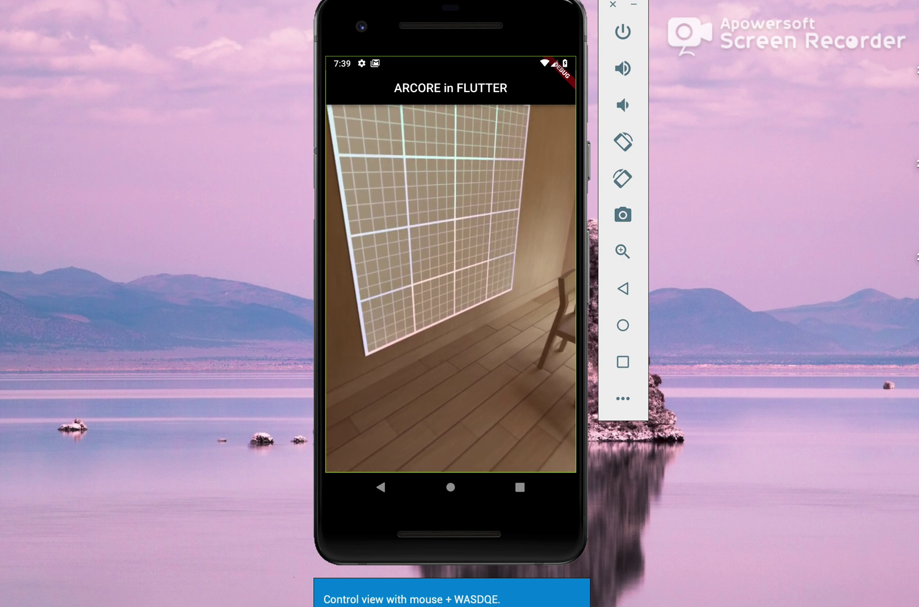
key(alt)
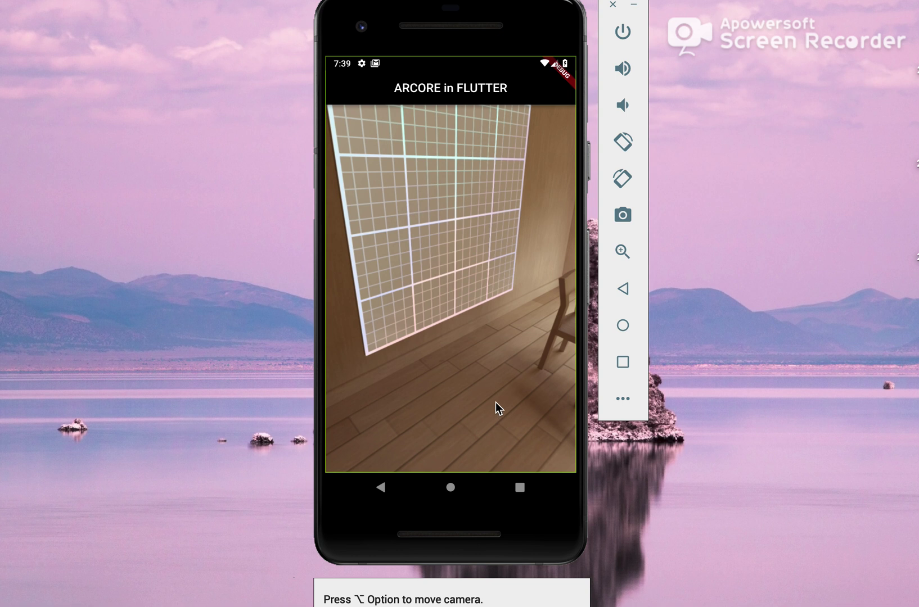
key(alt)
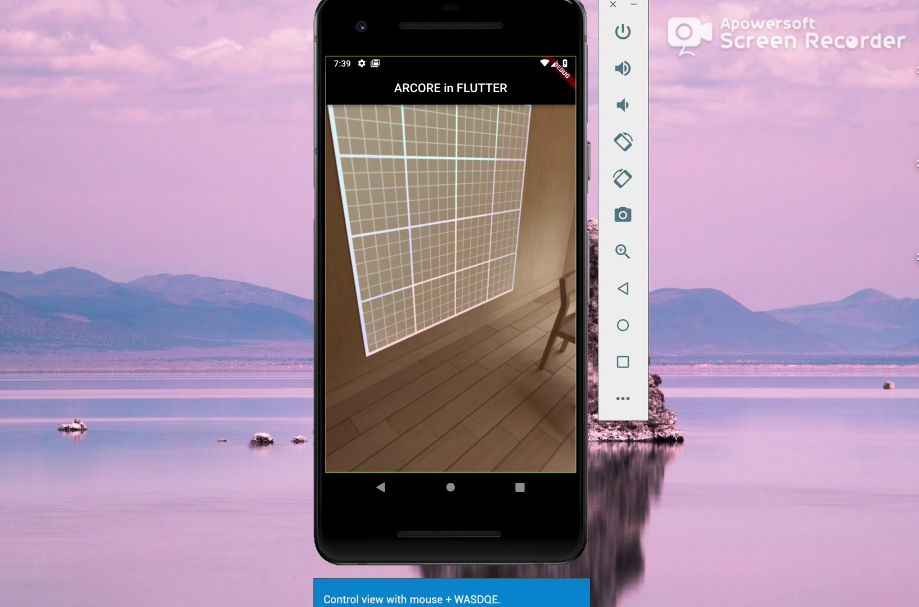
click(451, 284)
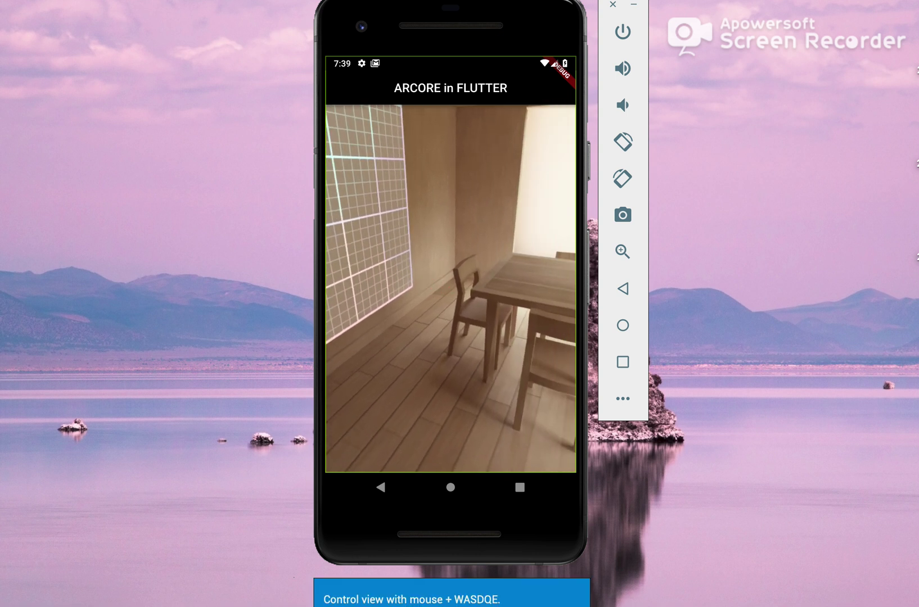
click(451, 285)
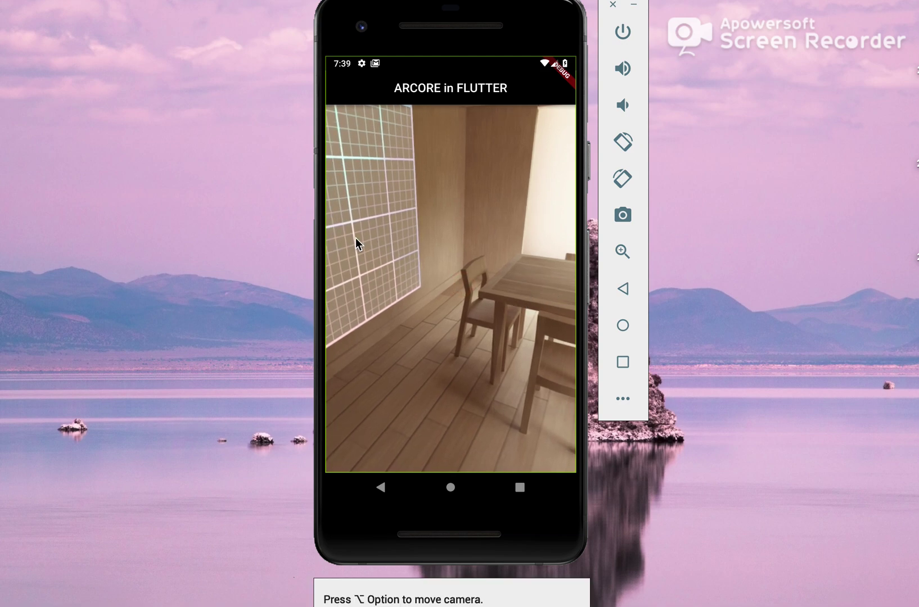
key(alt)
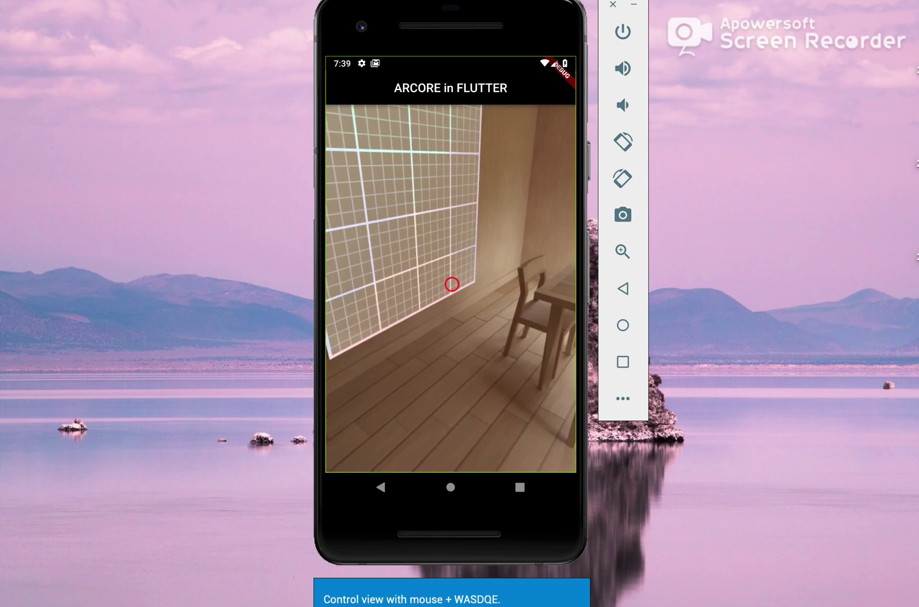
key(w)
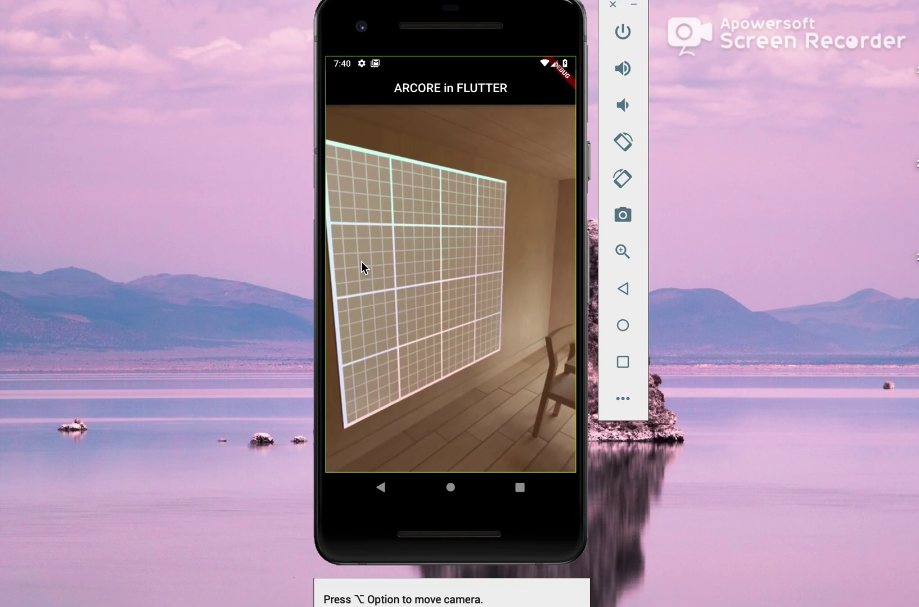
- Add earth.jpg from Downloads as the virtual scene's Wall image and close the extended controls
click(623, 400)
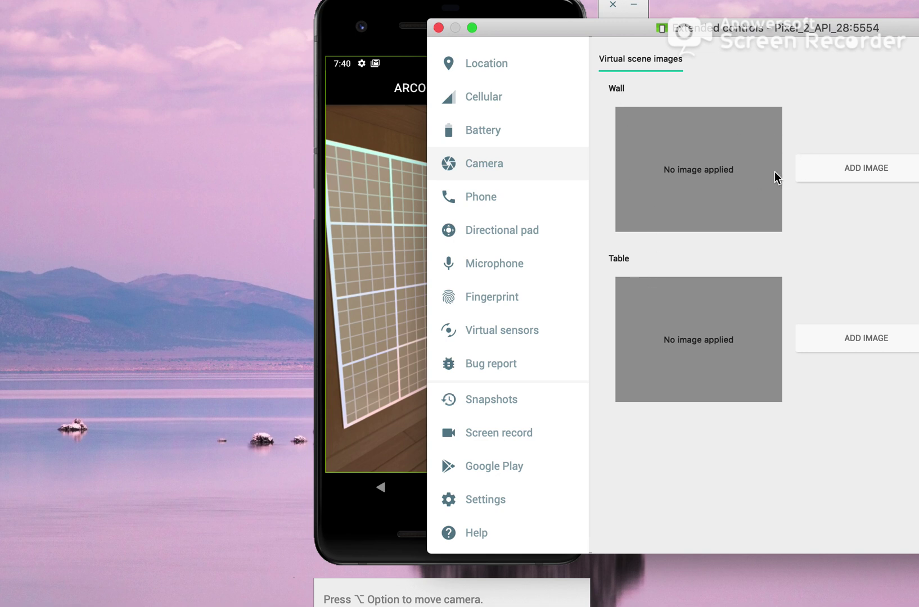
click(899, 158)
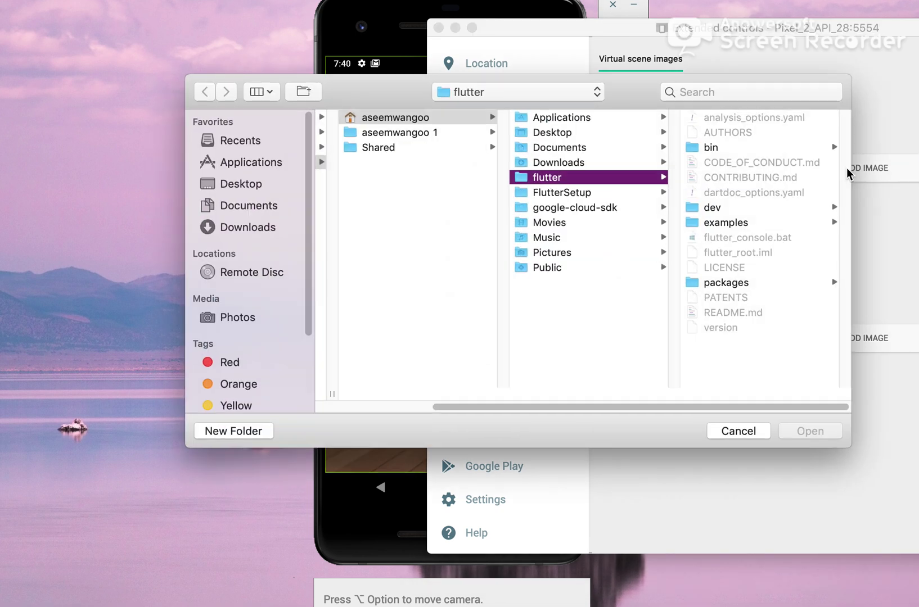
click(263, 207)
click(260, 227)
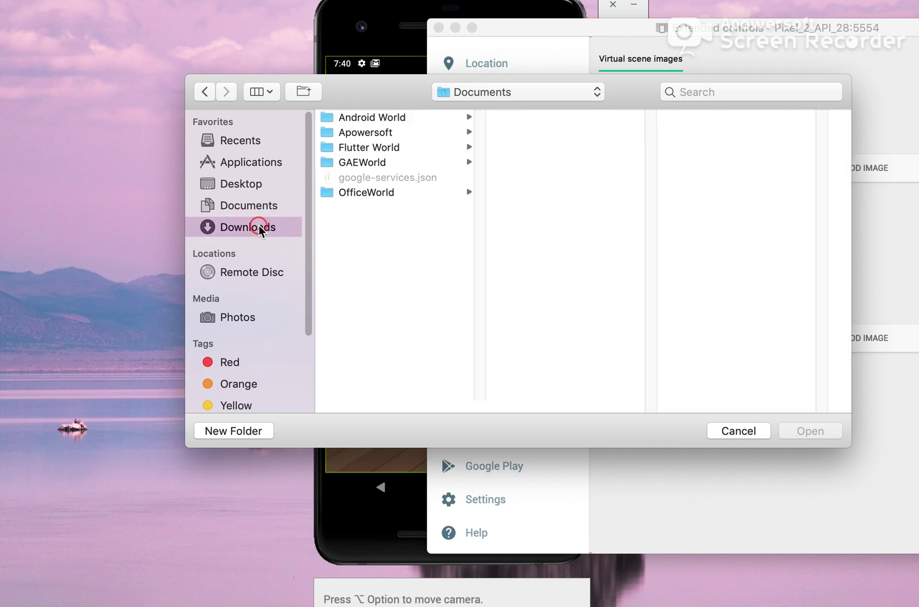
click(359, 236)
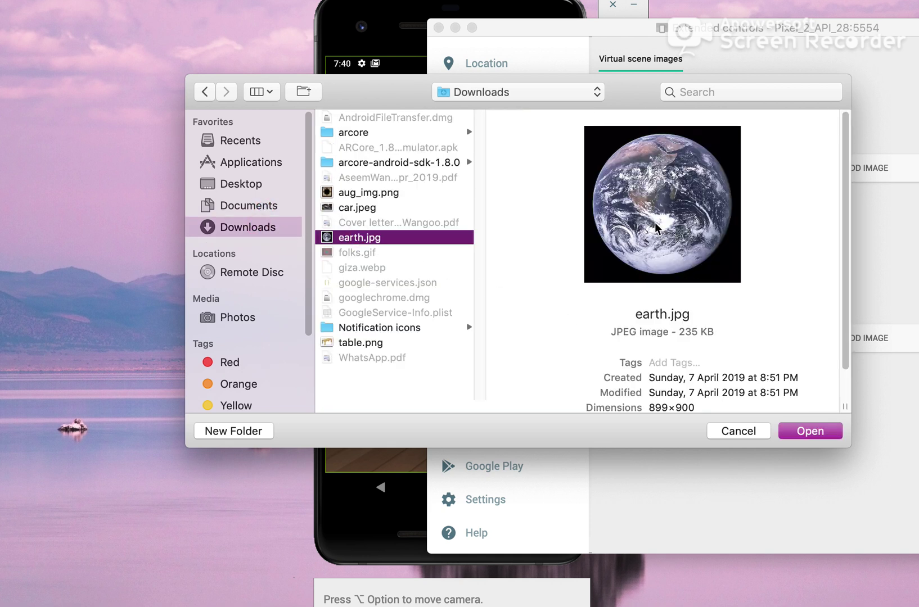
click(810, 430)
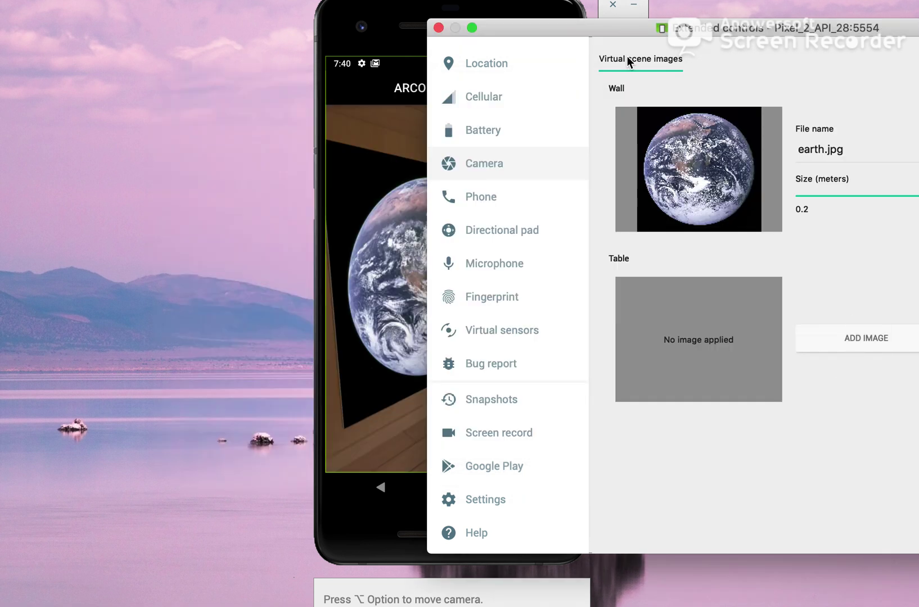
click(439, 27)
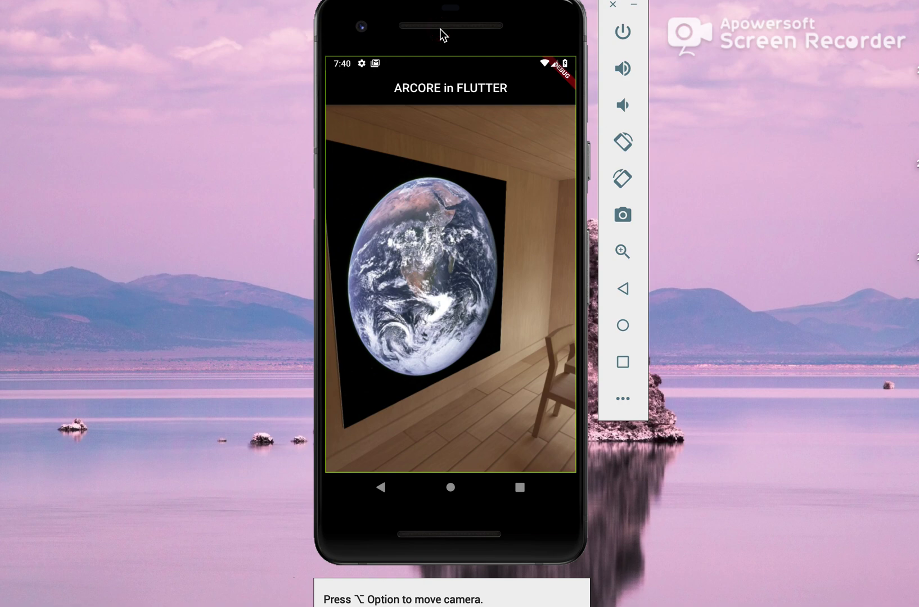
- Inspect the earth picture on the wall and turn the virtual camera to face the dining table
key(alt)
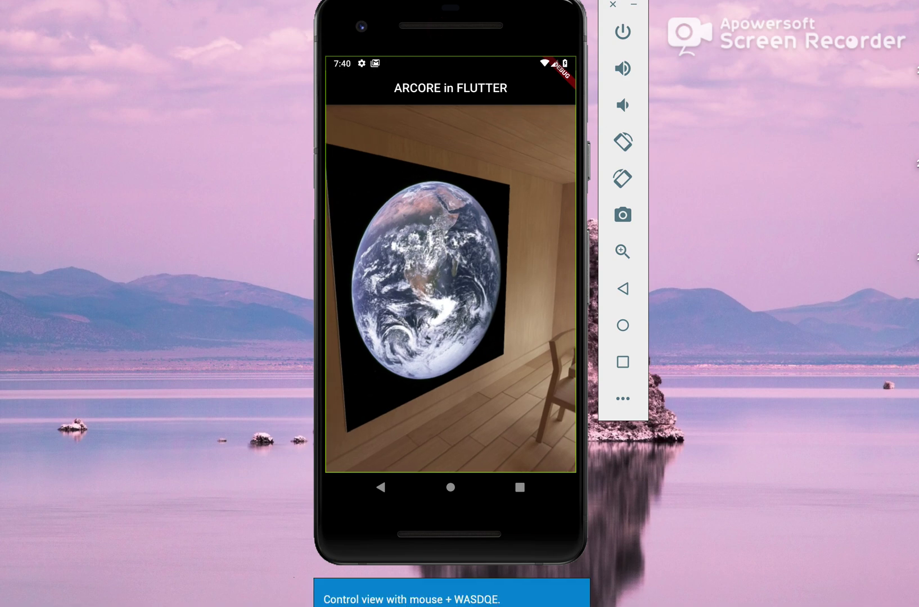
key(a)
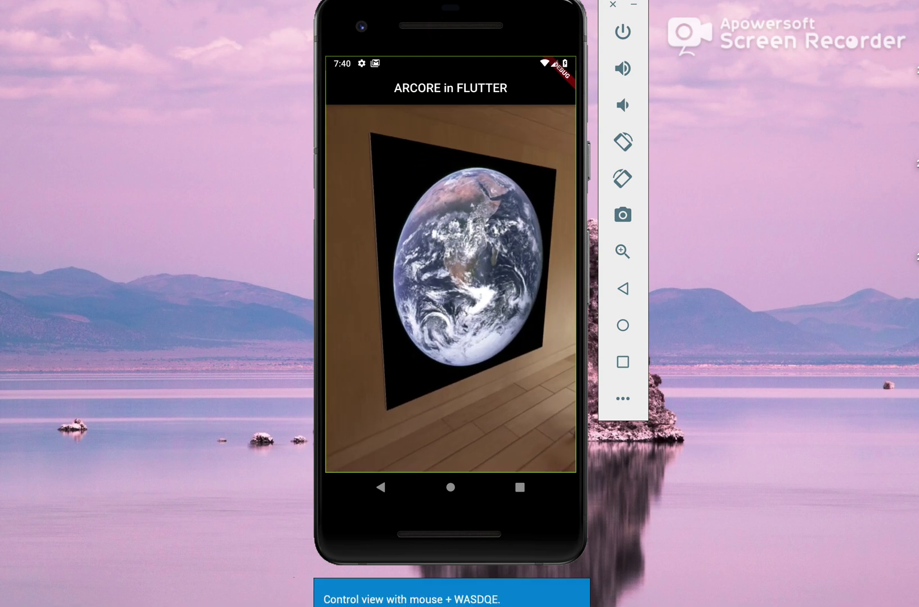
key(d)
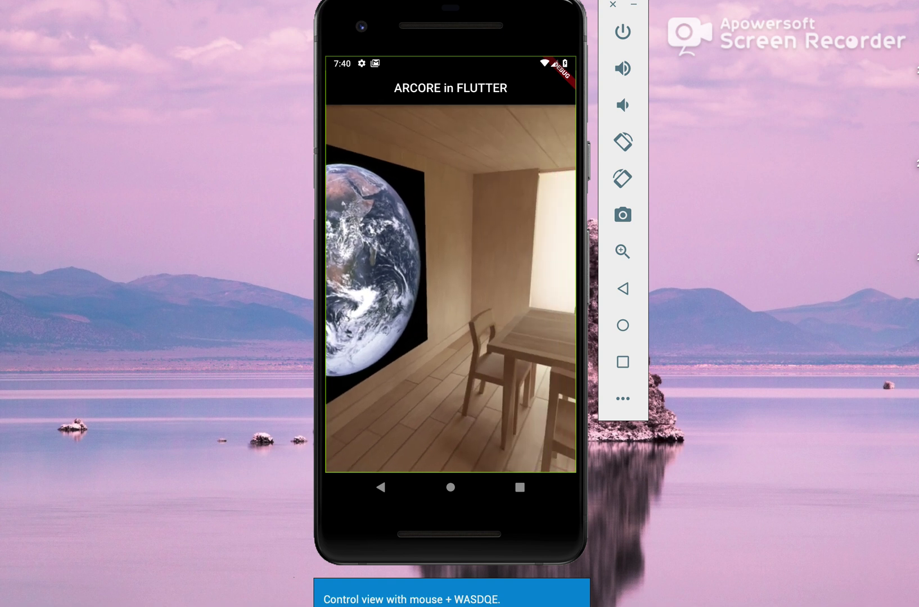
key(d)
key(alt)
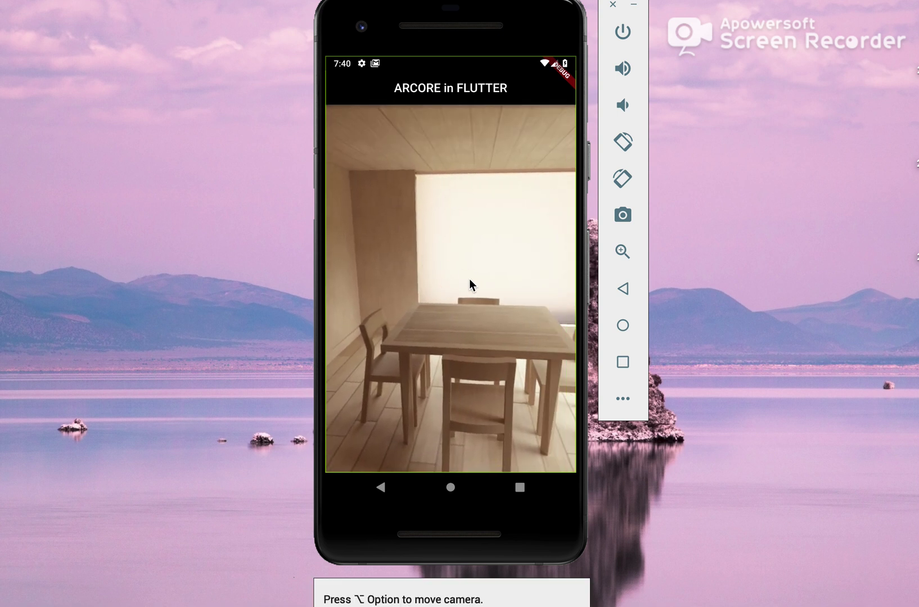
- Add earth.jpg from Downloads as the virtual scene's Table image and close the extended controls
click(623, 398)
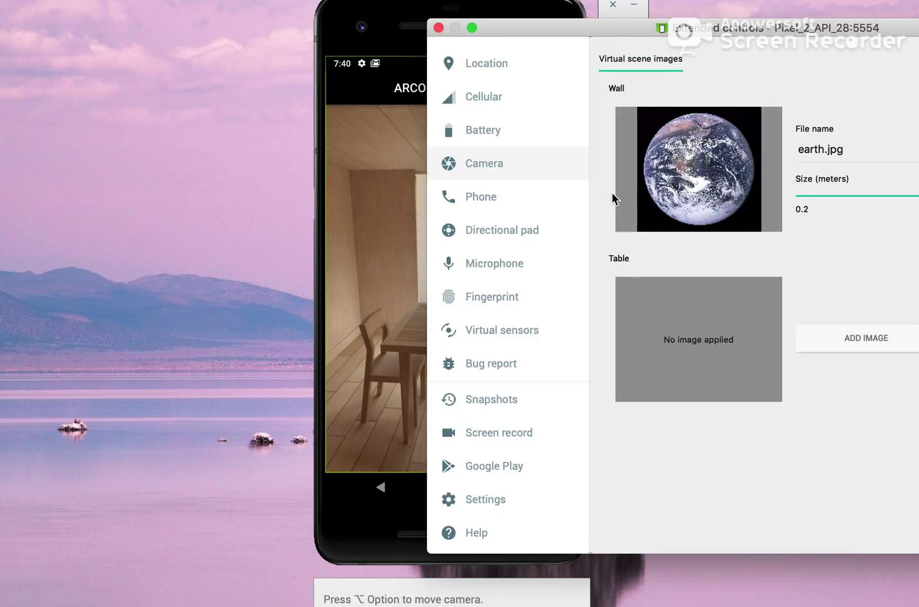
click(875, 337)
click(354, 236)
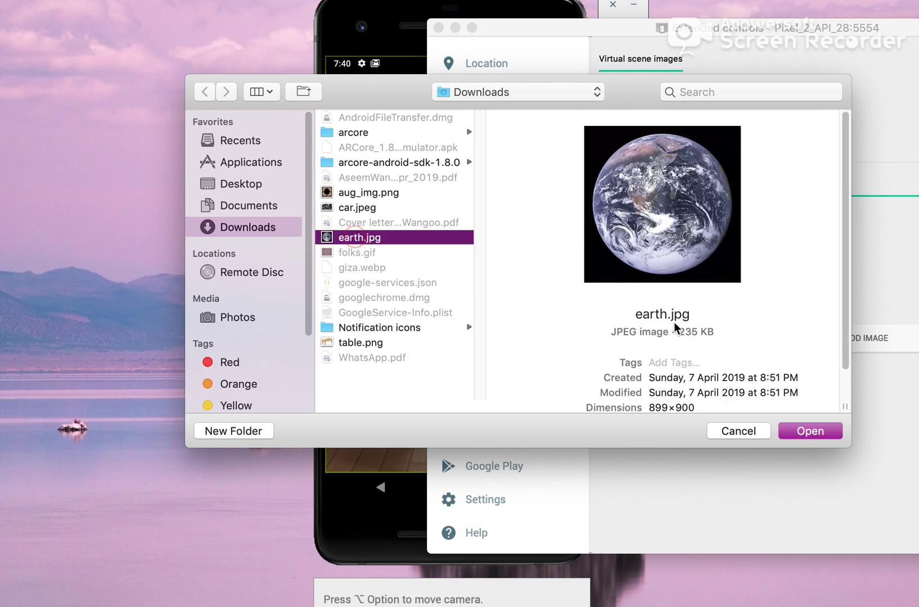
click(795, 435)
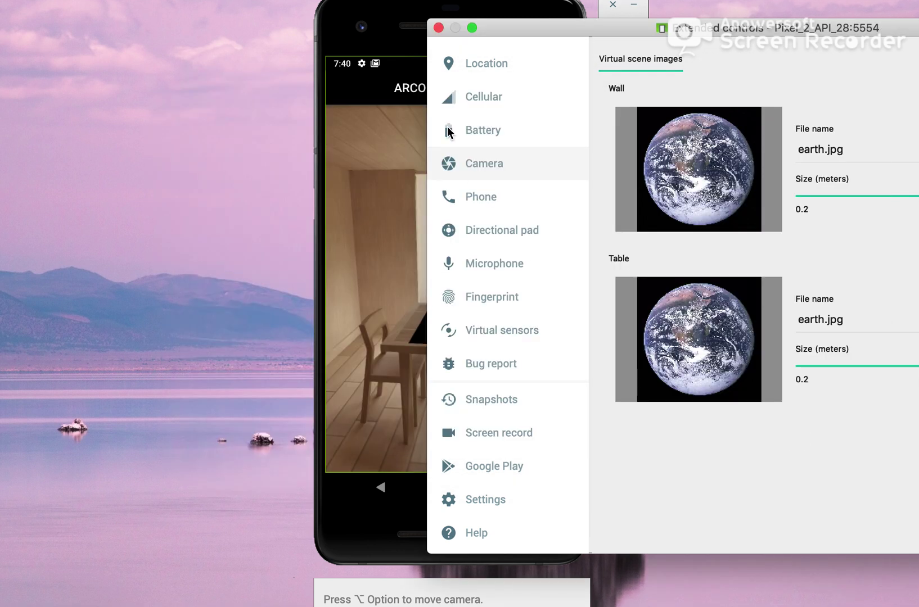
click(441, 27)
- Move the virtual camera from the table image around to the earth picture on the wall
key(alt)
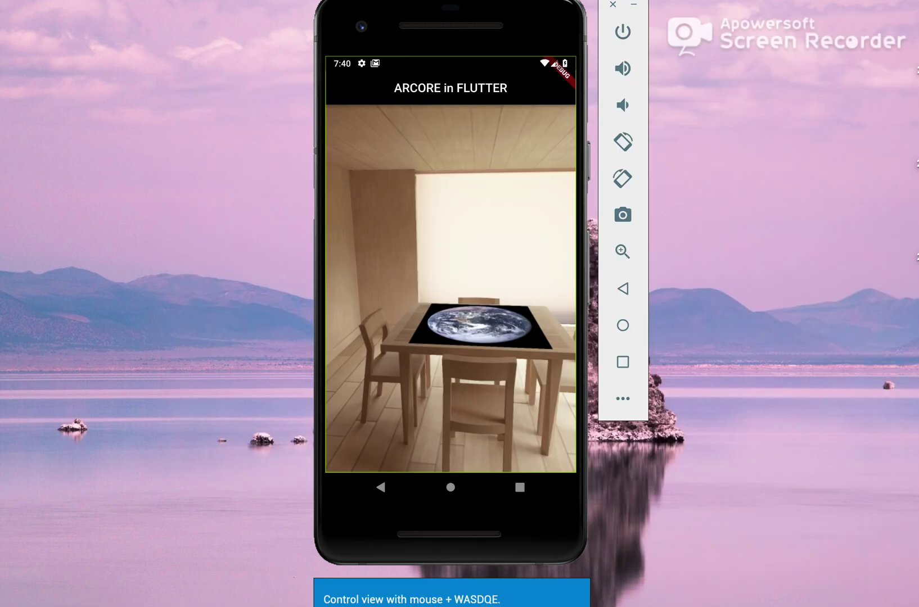
alt+click(451, 284)
alt+click(451, 284)
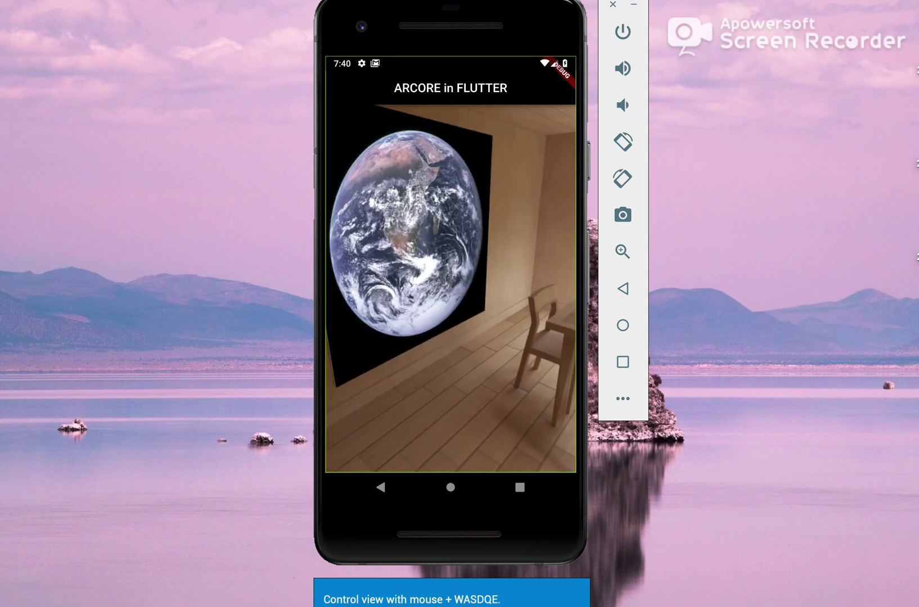
mouse_move(449, 263)
key(alt)
mouse_move(369, 304)
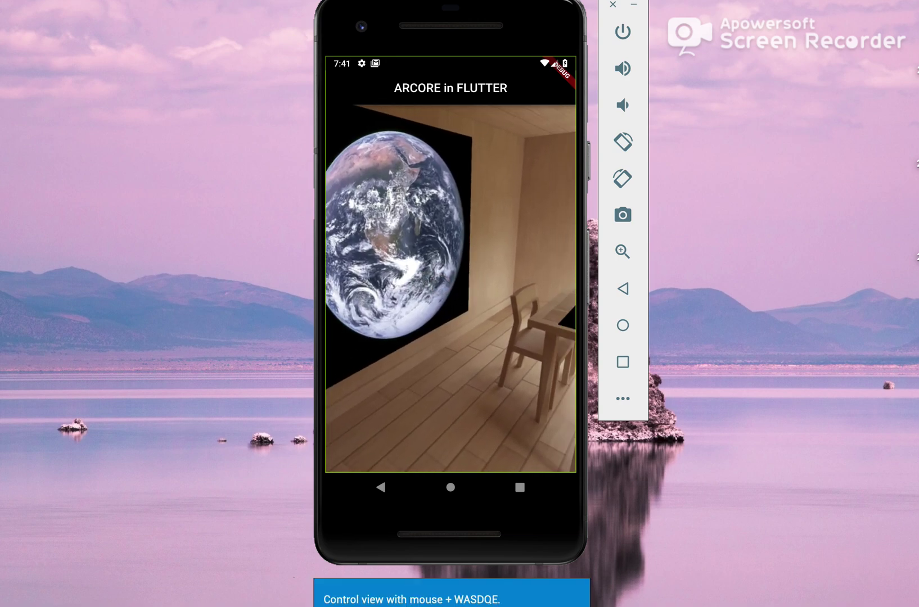